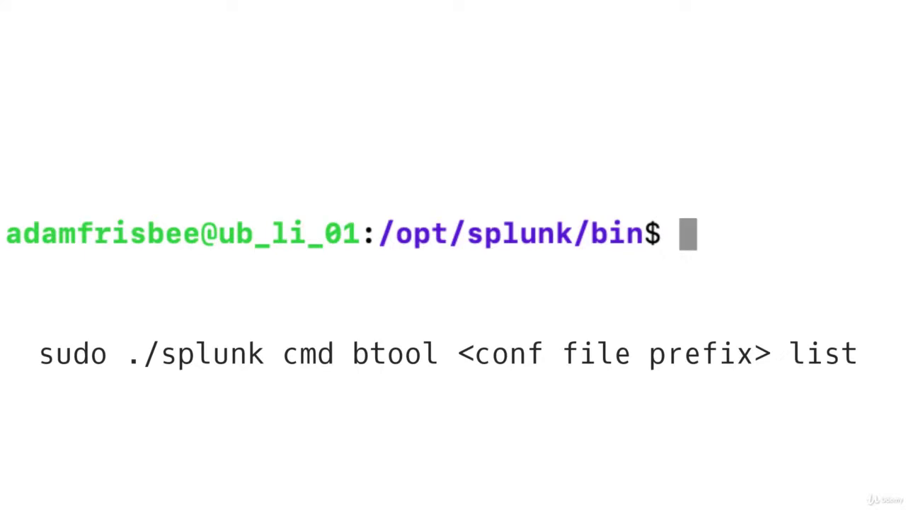
Step: Run 'sudo ./splunk cmd btool transforms list' and scroll back to the wmi-host and wmi-override-host stanzas
type("sudo ./splunk cmd btool")
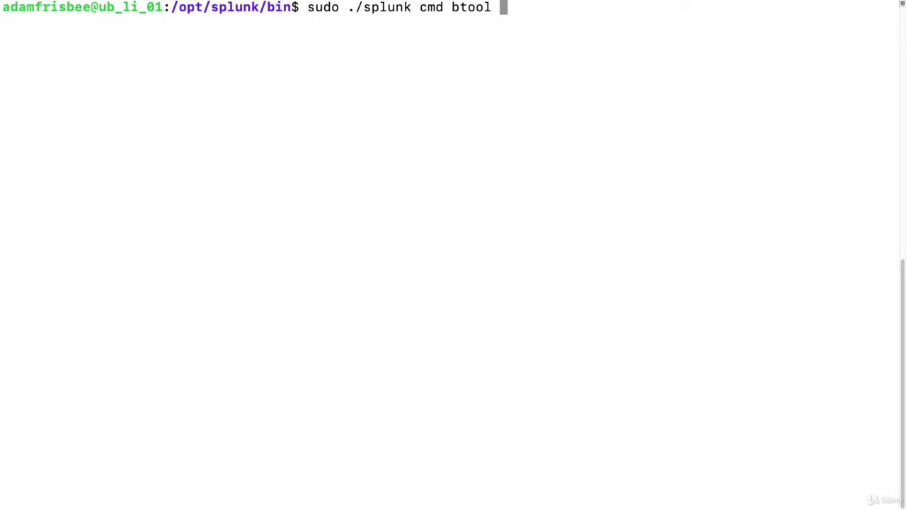
type("transforms")
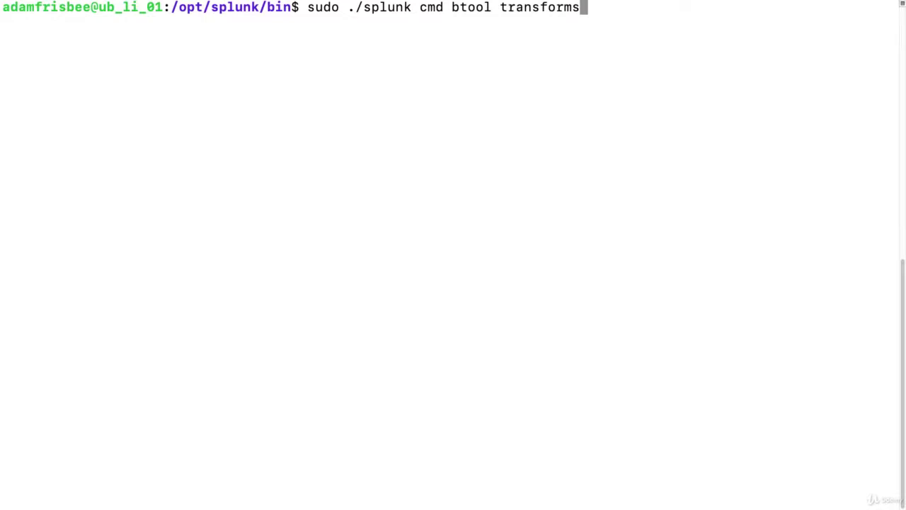
type(" list")
key("Return")
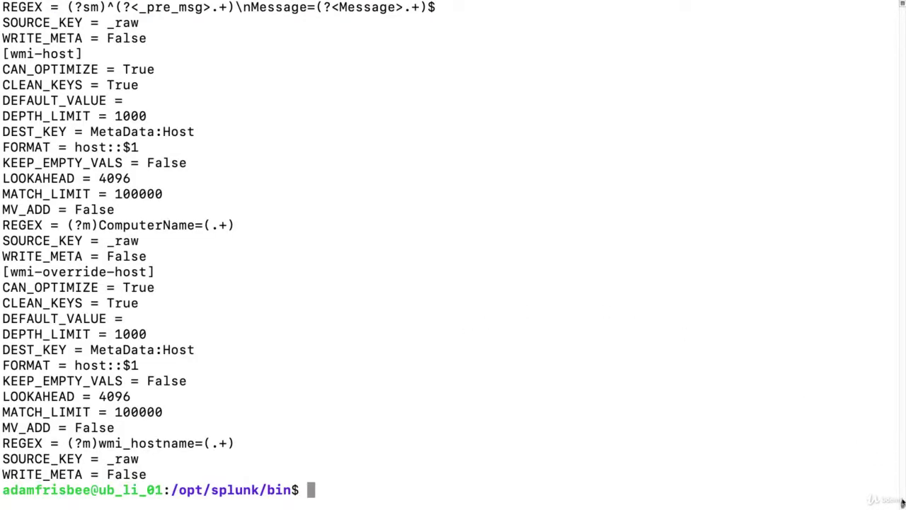
left_click_drag(903, 502, 893, 397)
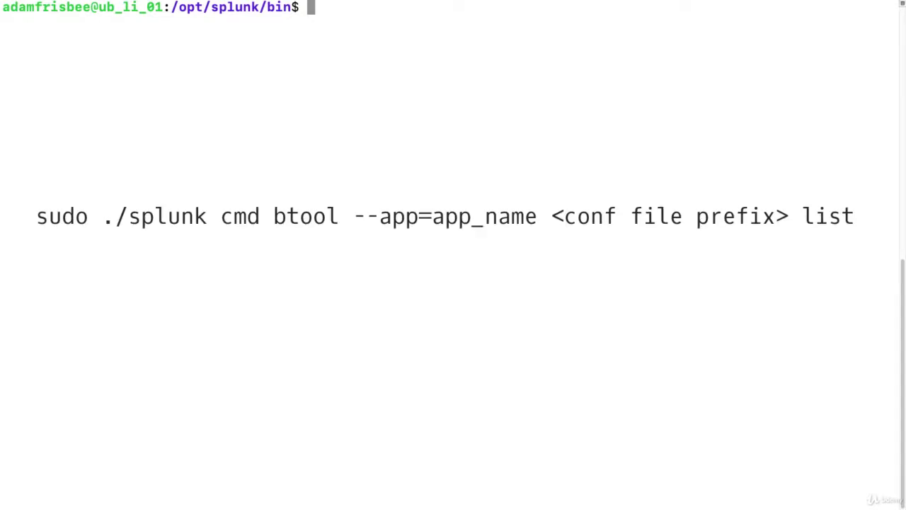
Step: Run 'sudo ./splunk cmd btool --app=search transforms list' to show the search app's geo stanzas
type("sudo ./splunk cm")
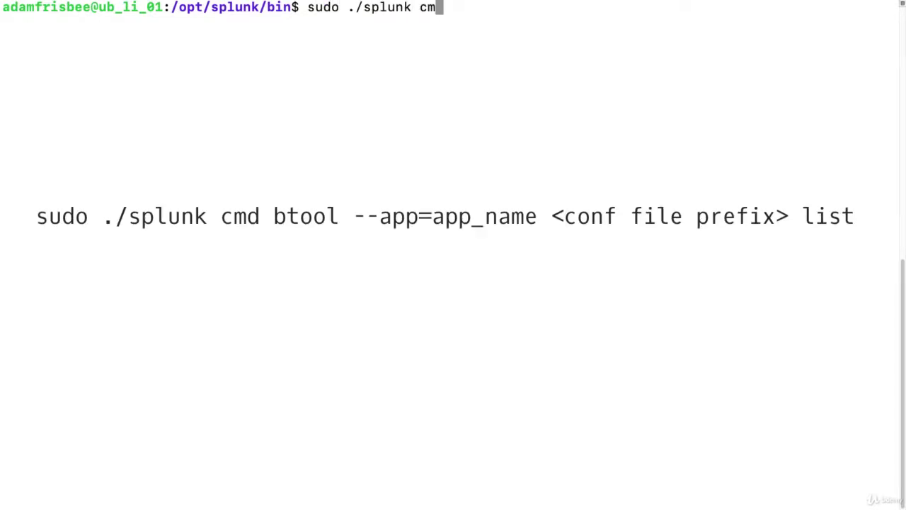
type("d btool --app")
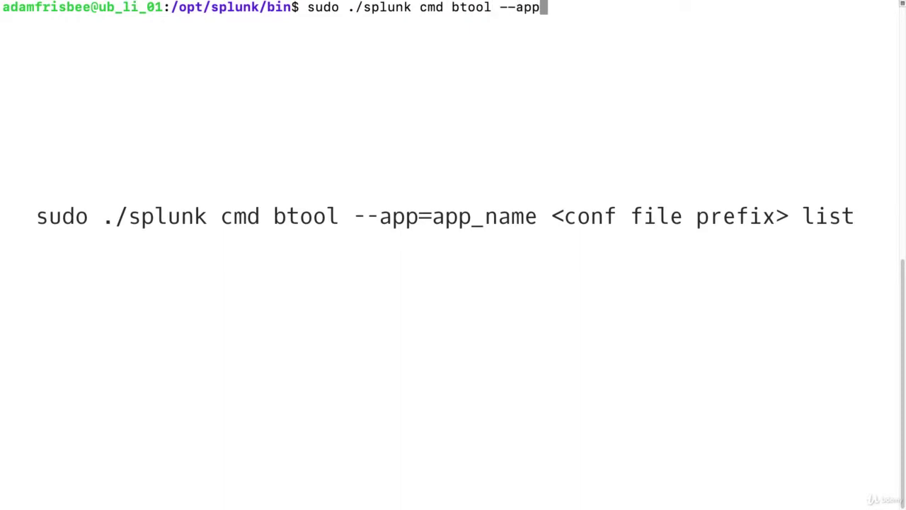
type("=")
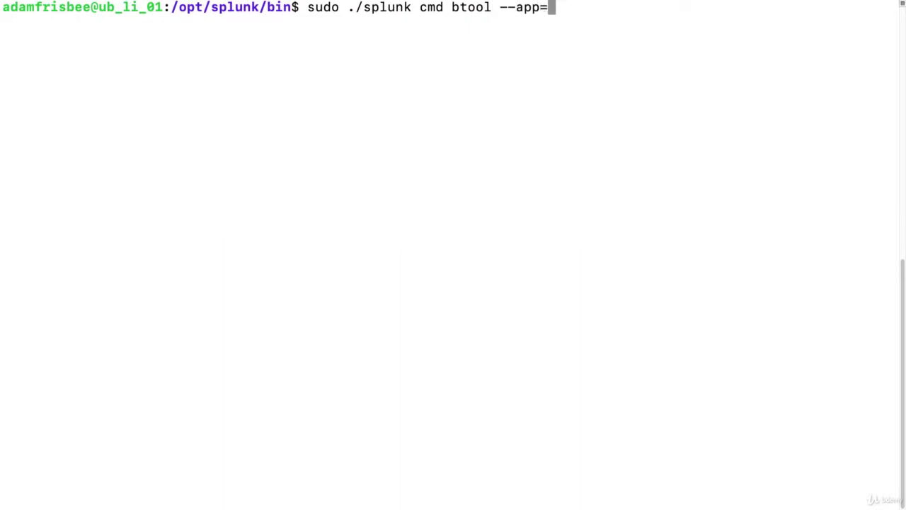
type("search")
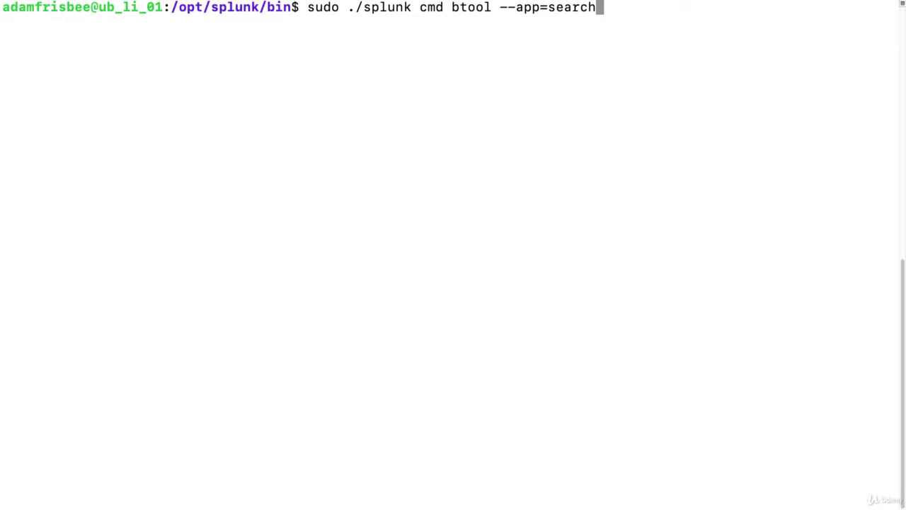
type(" transforms")
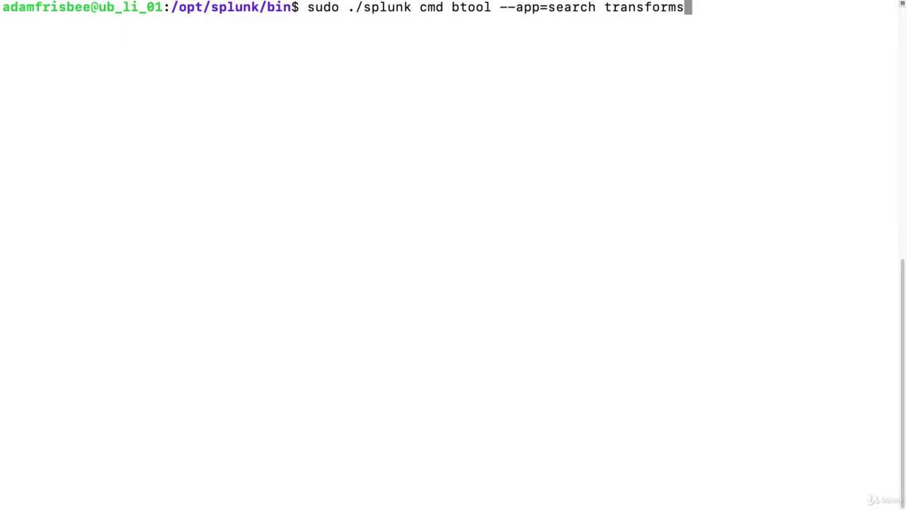
type(" list")
key("Return")
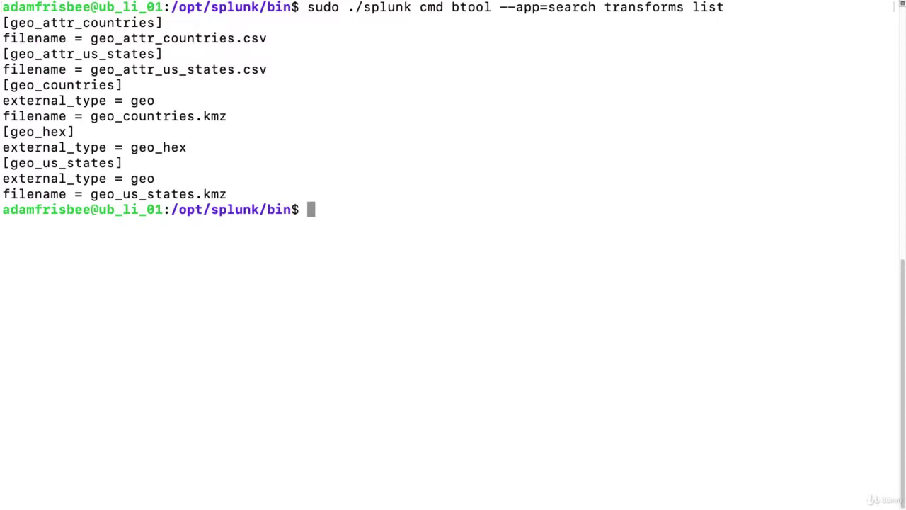
Step: Rerun the transforms listing with --debug instead of --app=search, then clear the screen
key("Up")
key("Left")
key("Left")
key("Left")
key("Left")
key("Left")
key("Left")
key("Left")
key("Left")
key("Left")
key("Left")
key("Left")
key("Left")
key("Left")
key("Left")
key("Left")
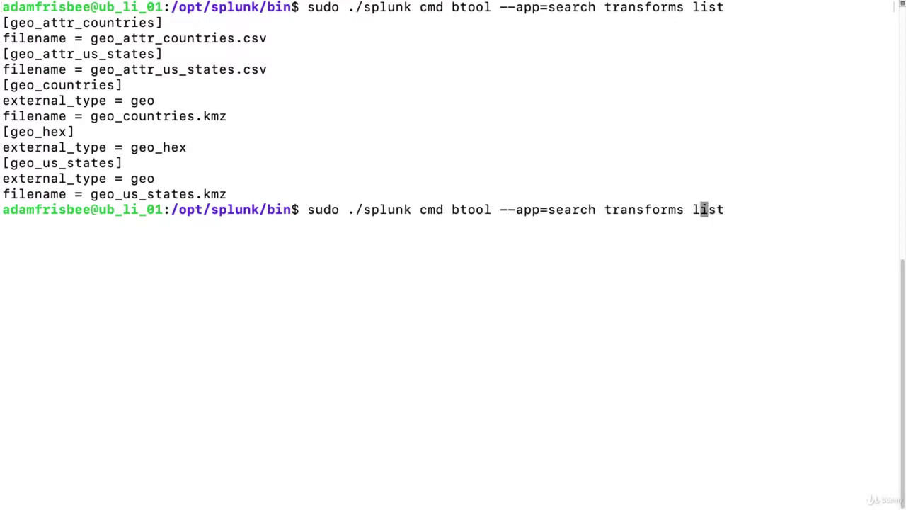
key("Left")
key("BackSpace")
key("BackSpace")
key("BackSpace")
key("BackSpace")
key("BackSpace")
key("BackSpace")
key("BackSpace")
key("BackSpace")
key("BackSpace")
key("BackSpace")
key("BackSpace")
key("BackSpace")
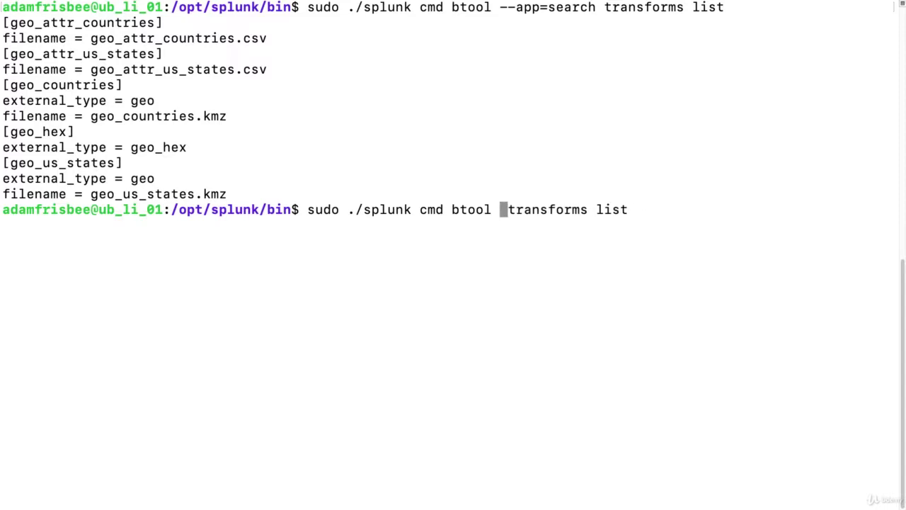
key("BackSpace")
key("Right")
key("ctrl+e")
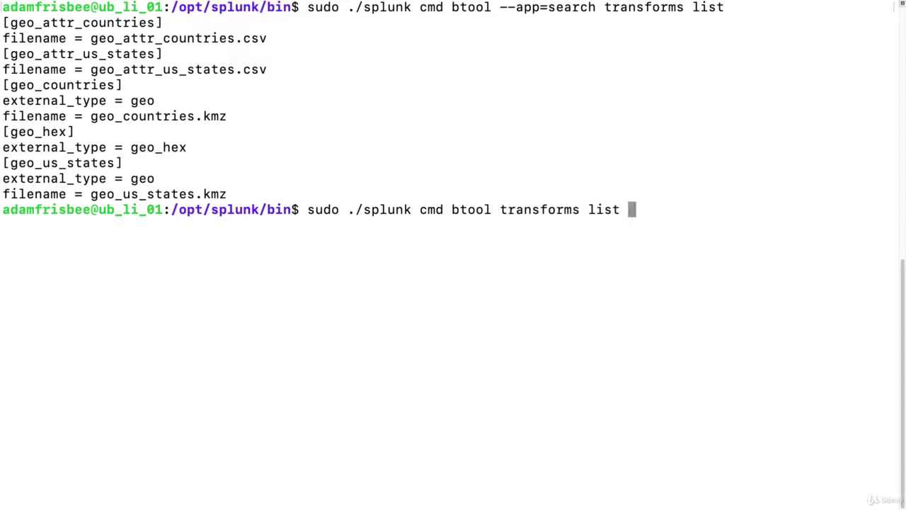
type("--debug")
key("Return")
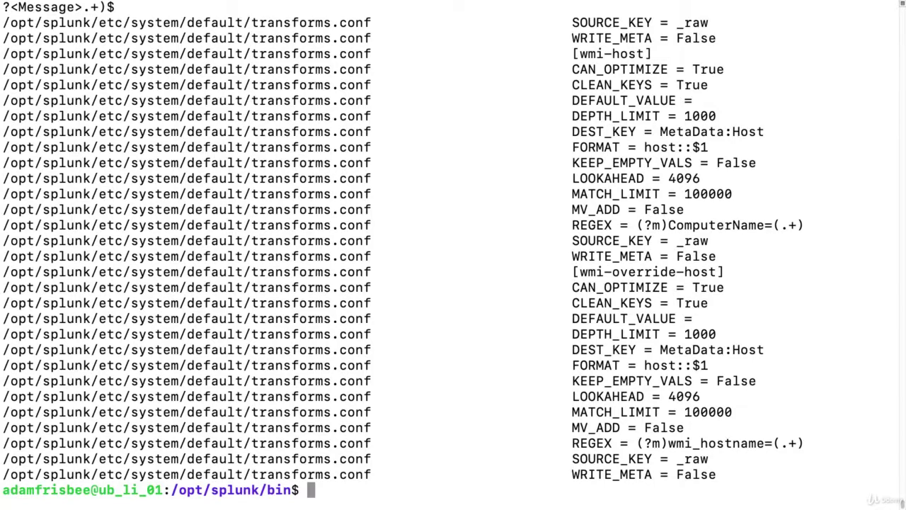
key("ctrl+l")
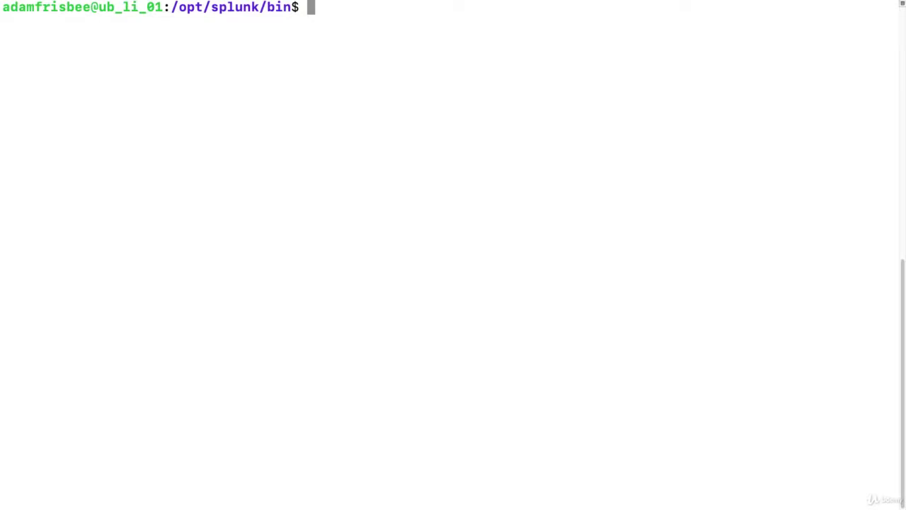
Step: Run 'sudo ./splunk cmd btool check', which returns with no output
type("sudo ./splunk")
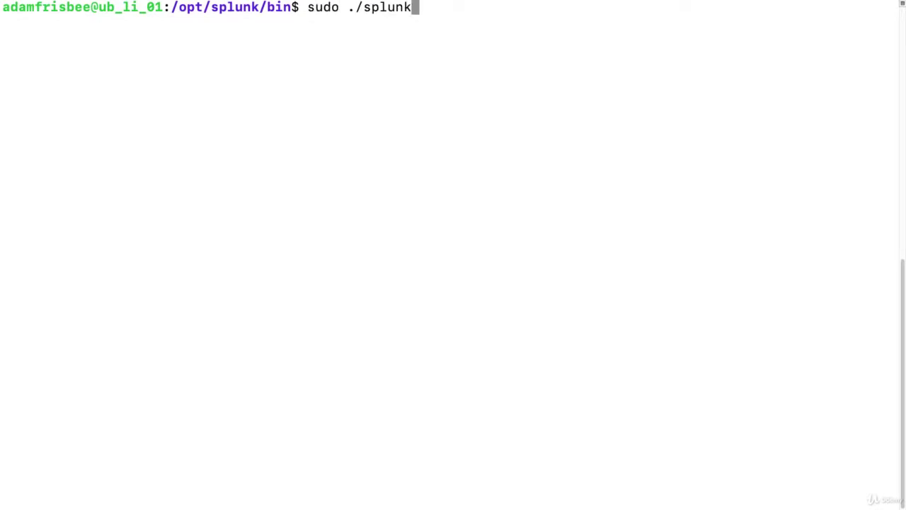
type(" cmd btool check")
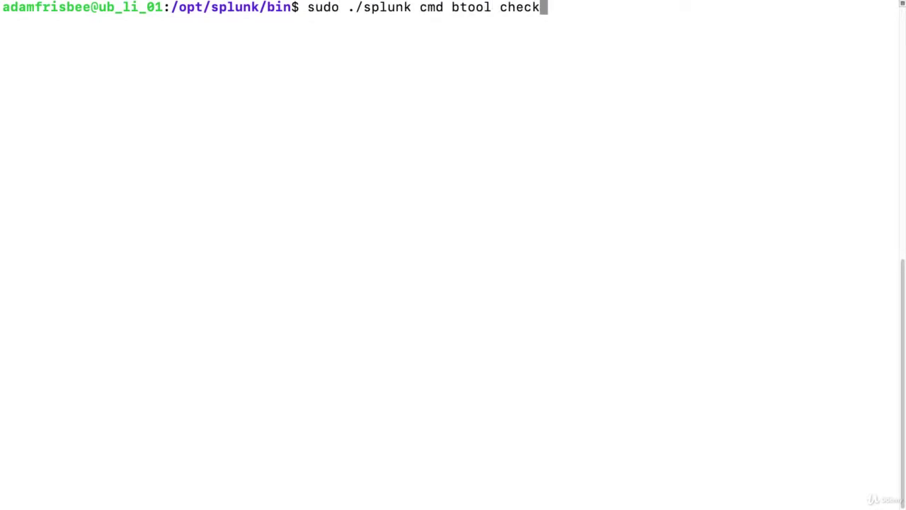
key("Return")
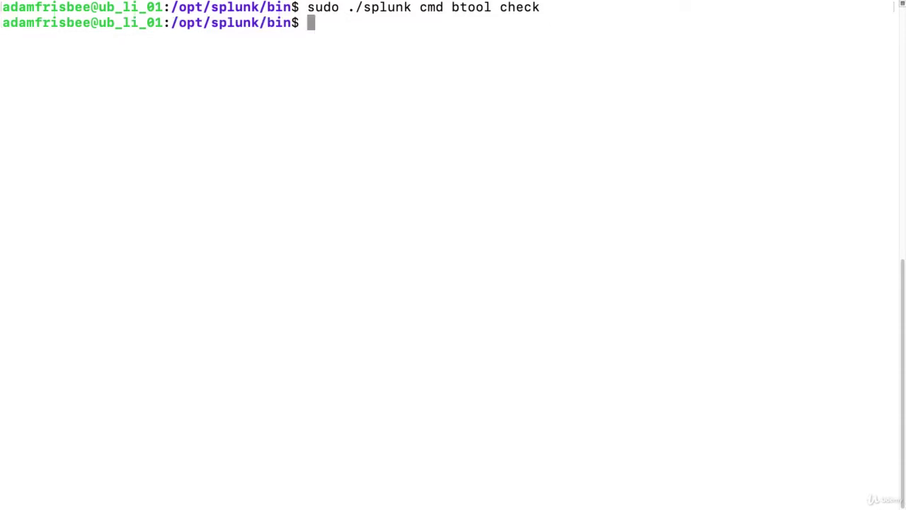